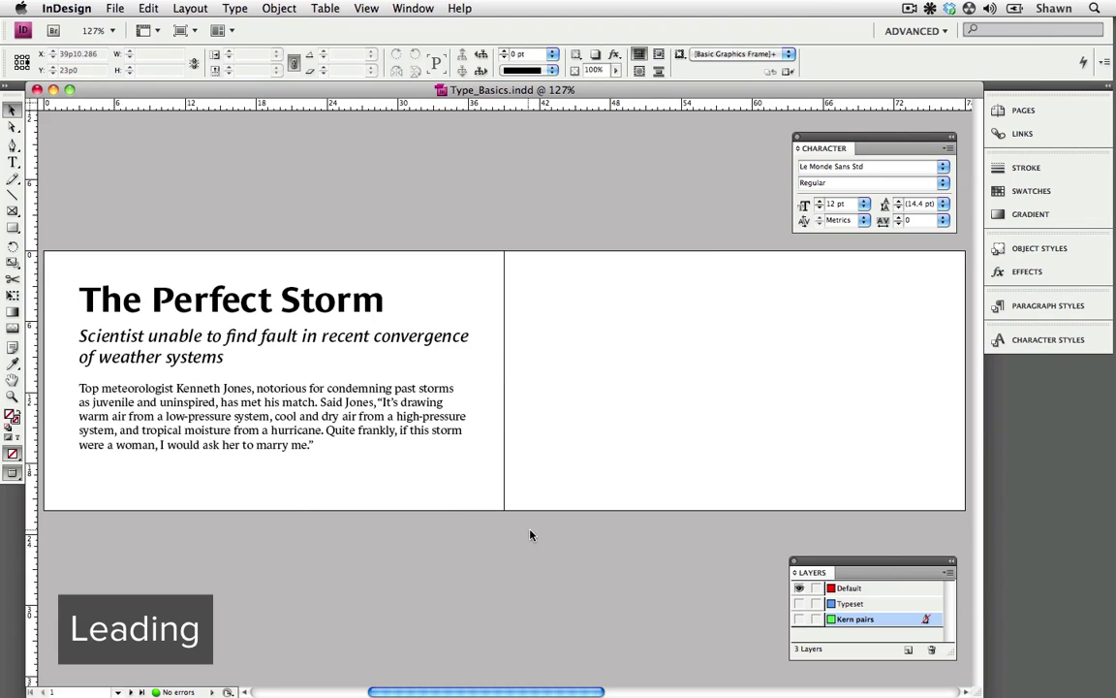
Show the Typeset sample layer and set the left italic subhead's leading to 18 pt
{"action": "left_click", "coordinate": [798, 602]}
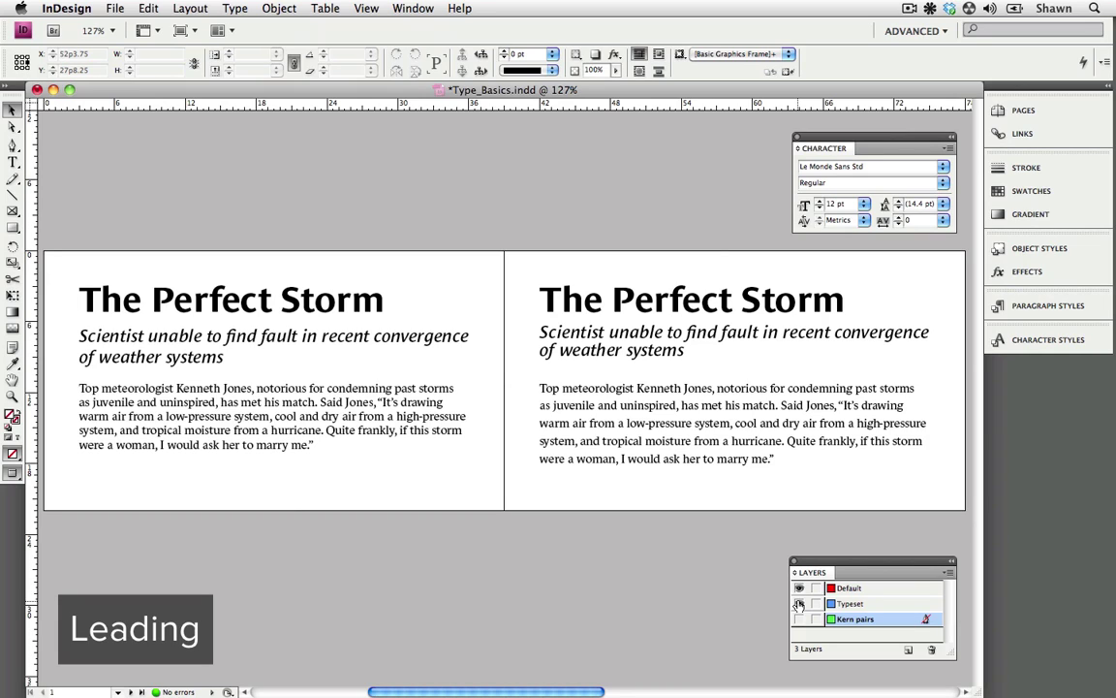
{"action": "left_click", "coordinate": [12, 162]}
{"action": "left_click_drag", "start_coordinate": [224, 358], "coordinate": [49, 327]}
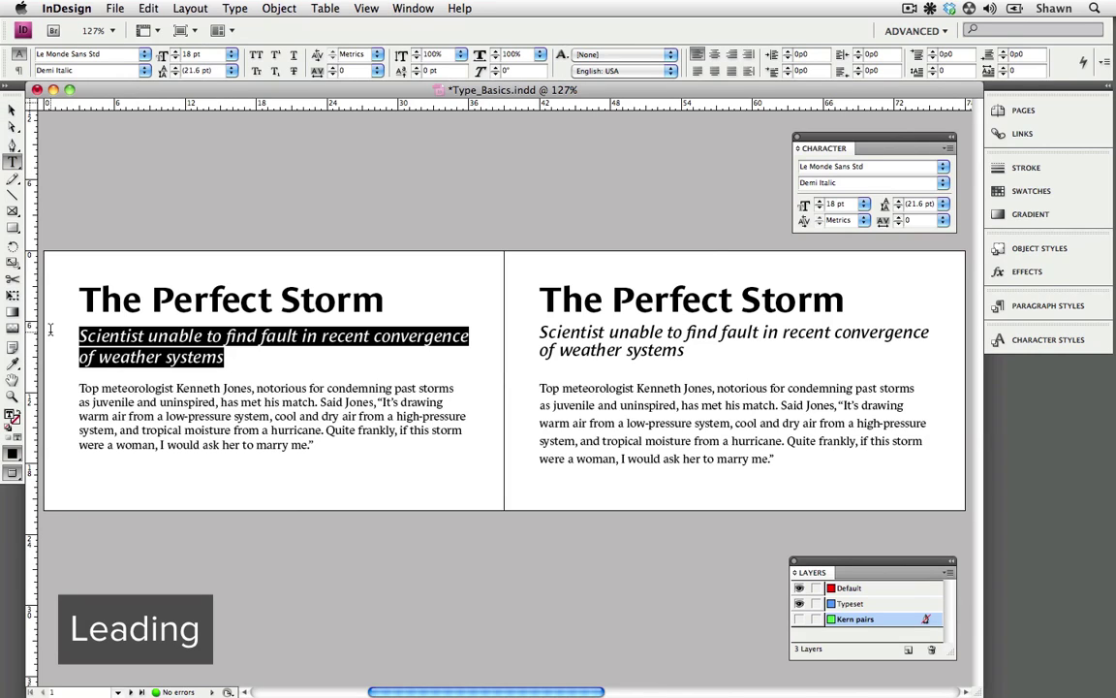
{"action": "left_click", "coordinate": [944, 210]}
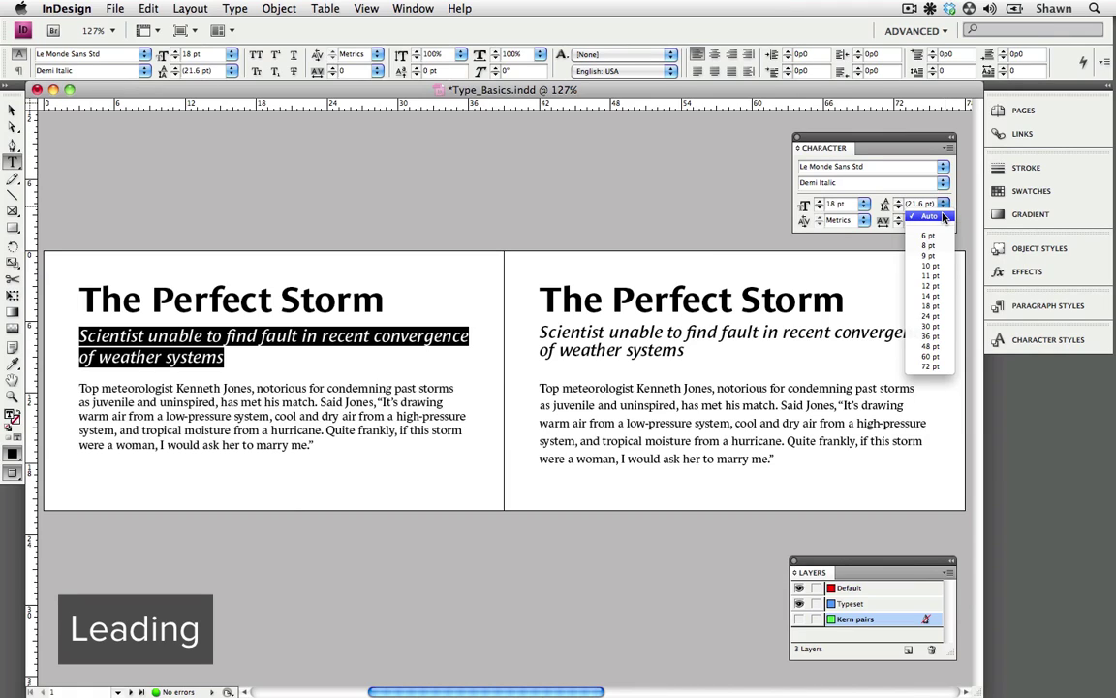
{"action": "left_click", "coordinate": [934, 307]}
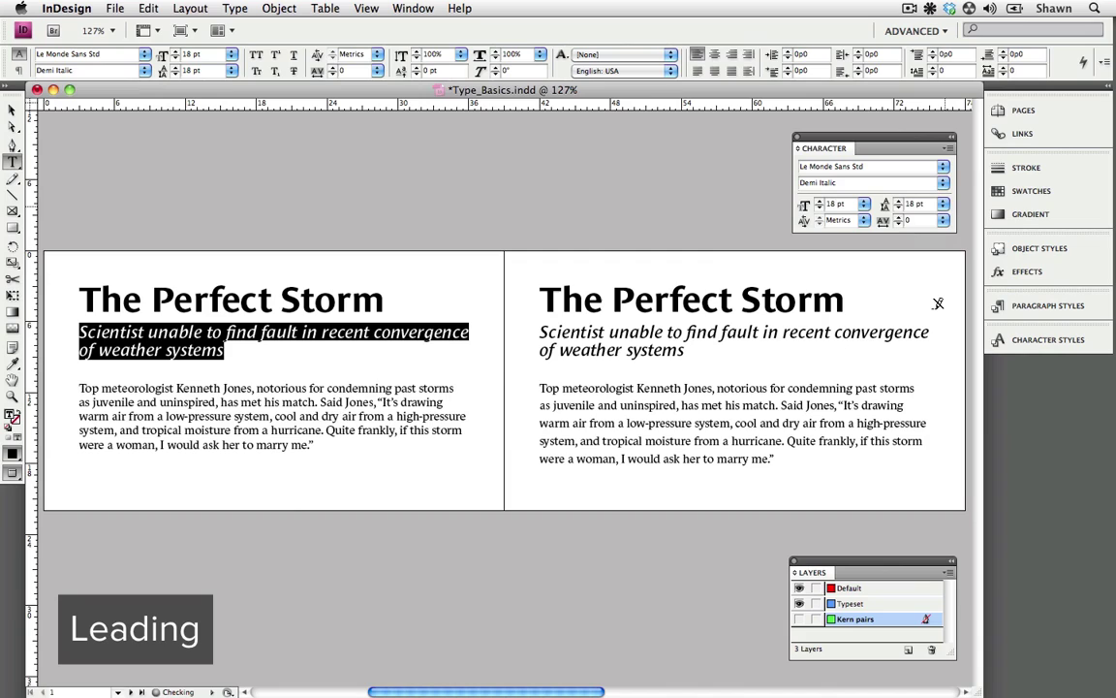
{"action": "left_click", "coordinate": [265, 350]}
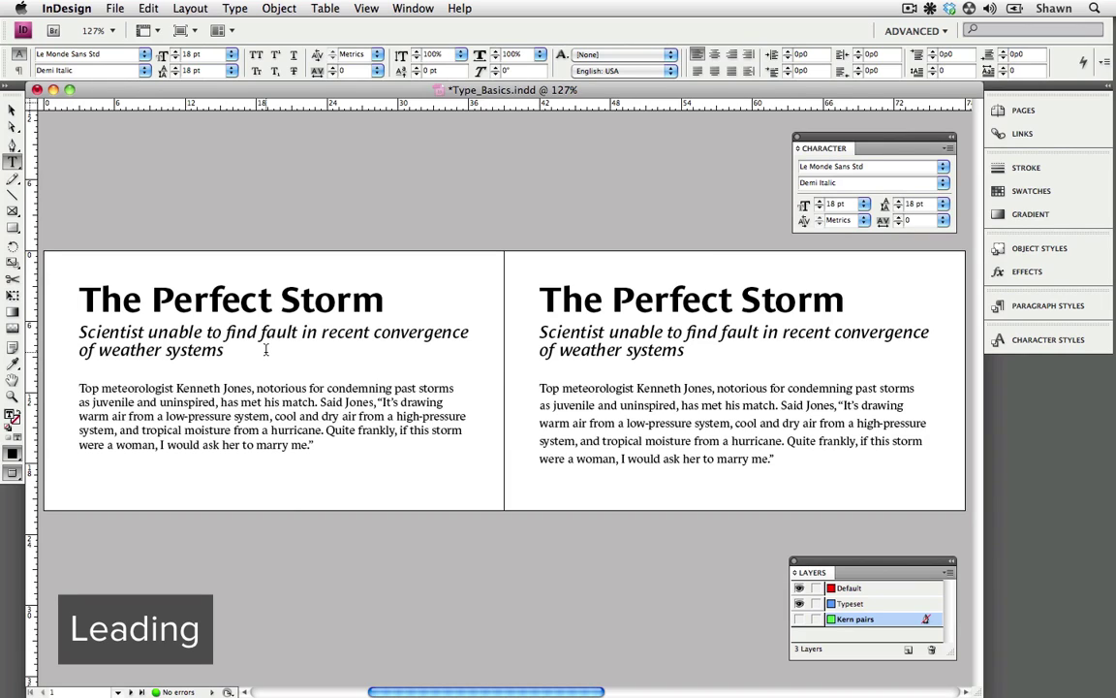
Select the whole left body paragraph and set its leading to 16 pt, then raise it to 18 pt
{"action": "left_click", "coordinate": [257, 429]}
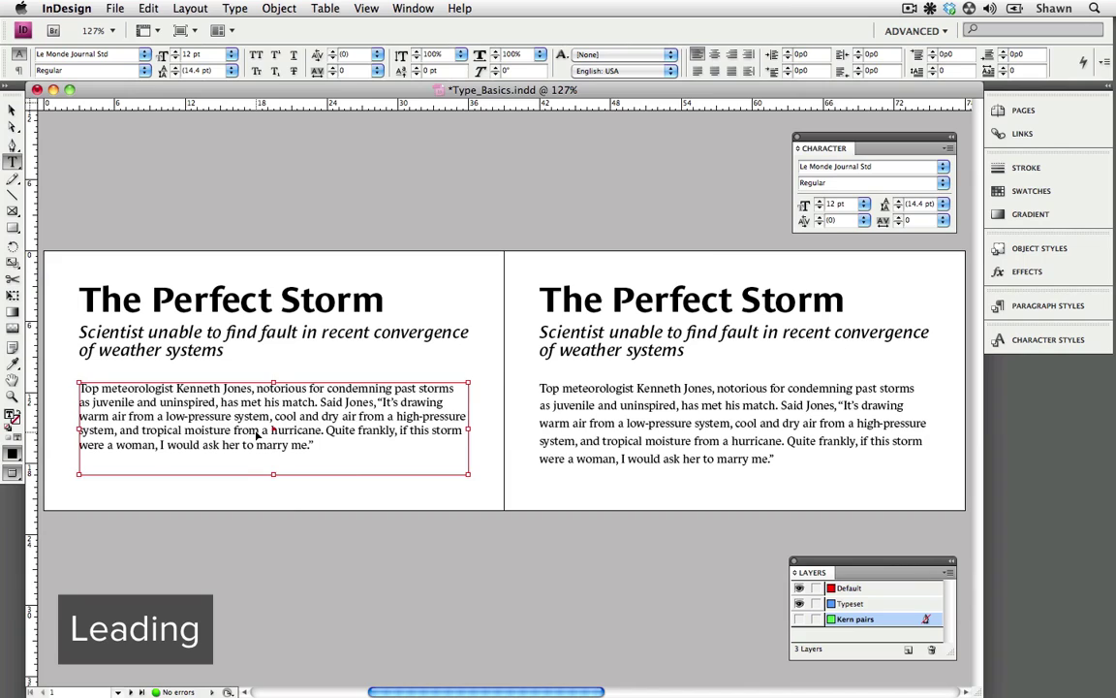
{"action": "key", "text": "super+a"}
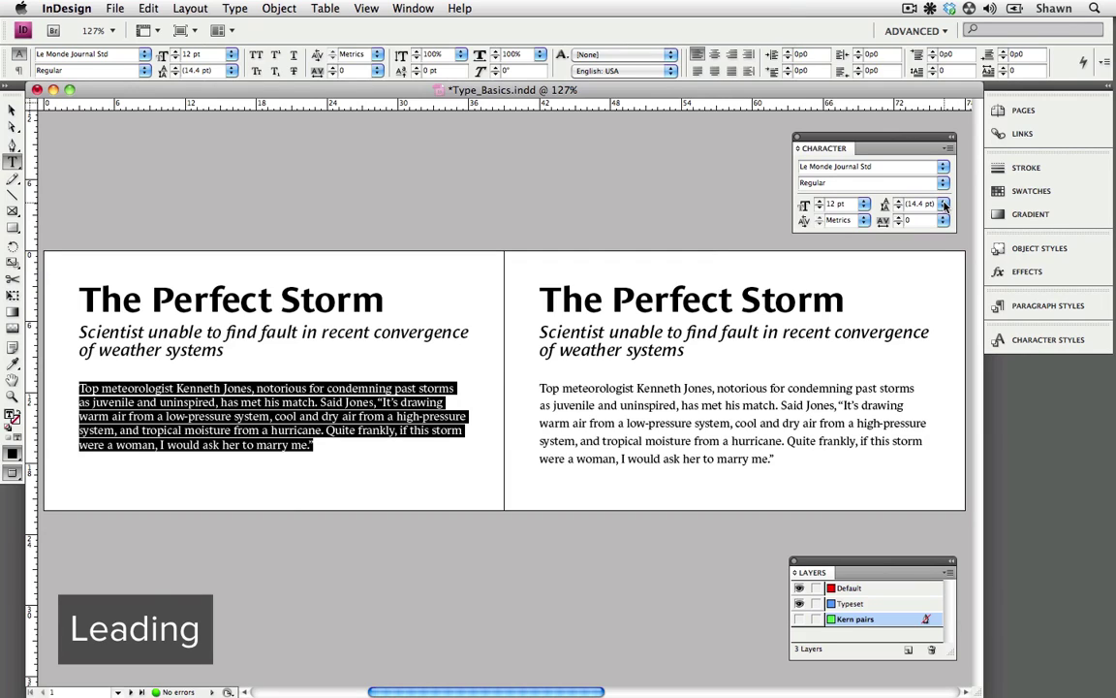
{"action": "left_click", "coordinate": [944, 205]}
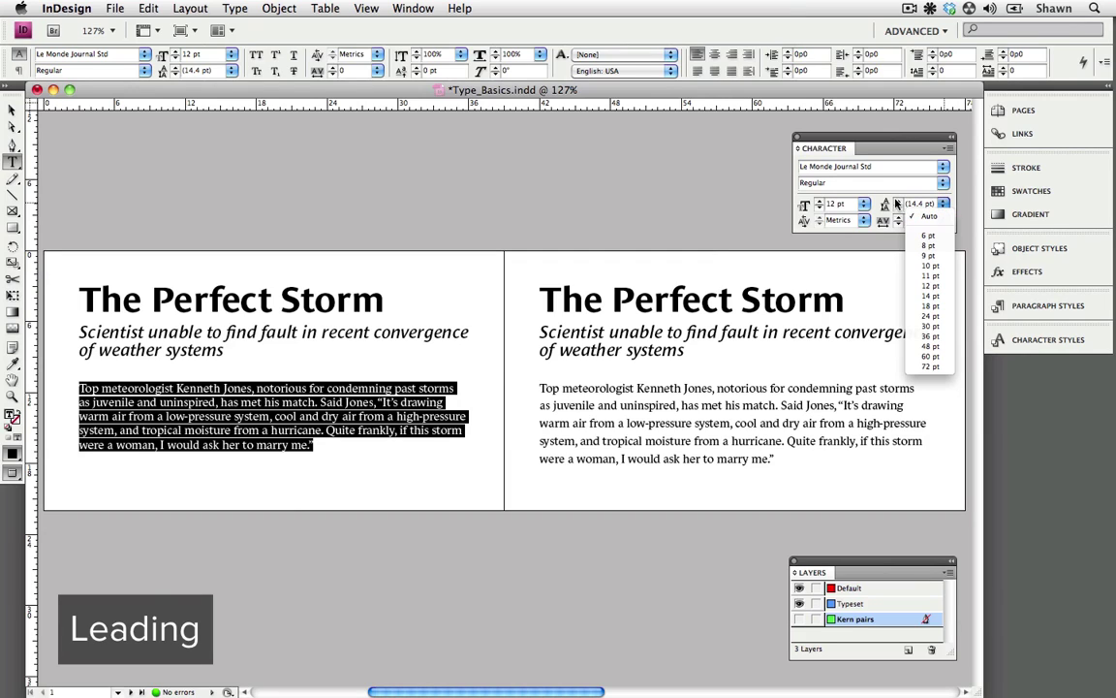
{"action": "left_click", "coordinate": [898, 203]}
{"action": "type", "text": "16"}
{"action": "key", "text": "Return"}
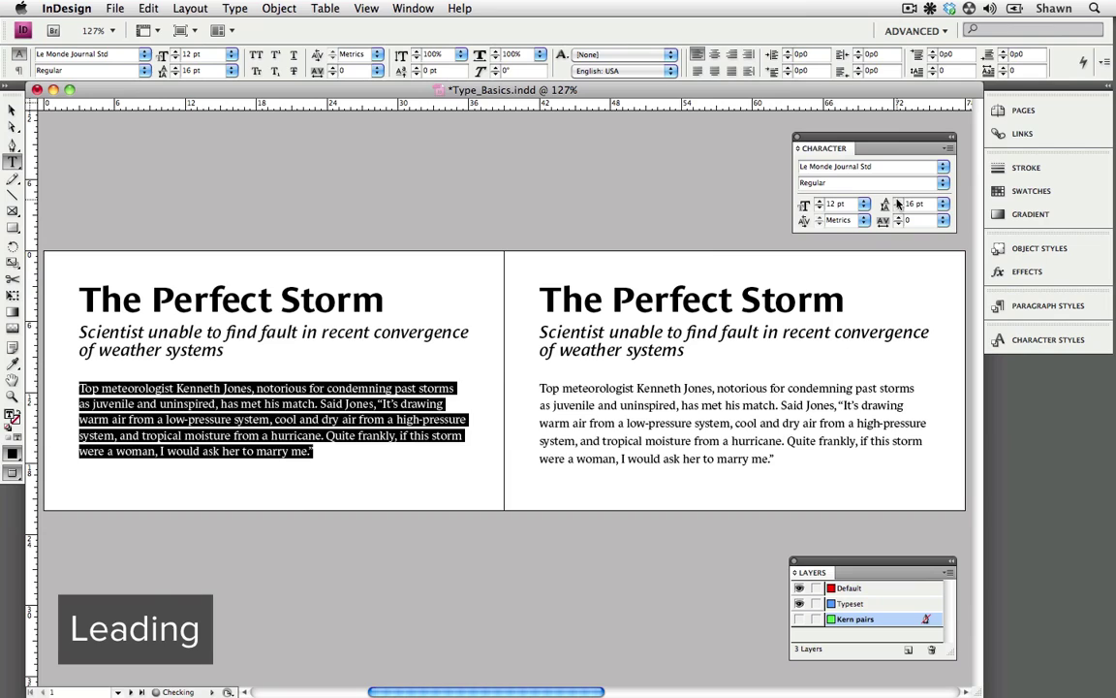
{"action": "left_click", "coordinate": [897, 202]}
{"action": "left_click", "coordinate": [898, 202]}
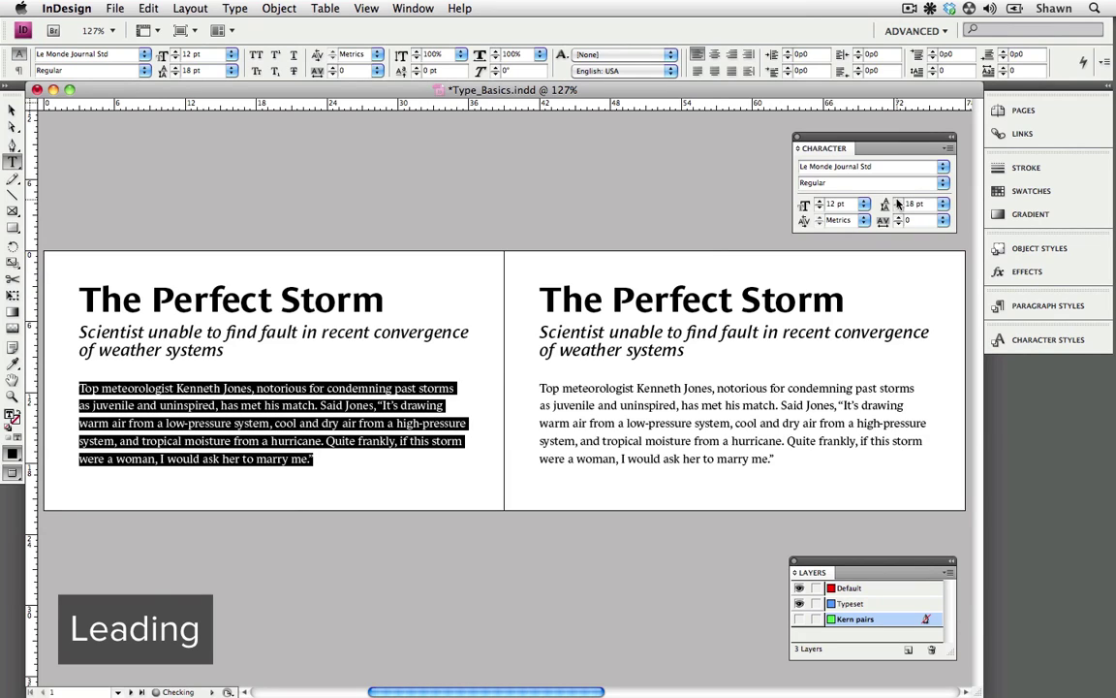
{"action": "left_click", "coordinate": [437, 449]}
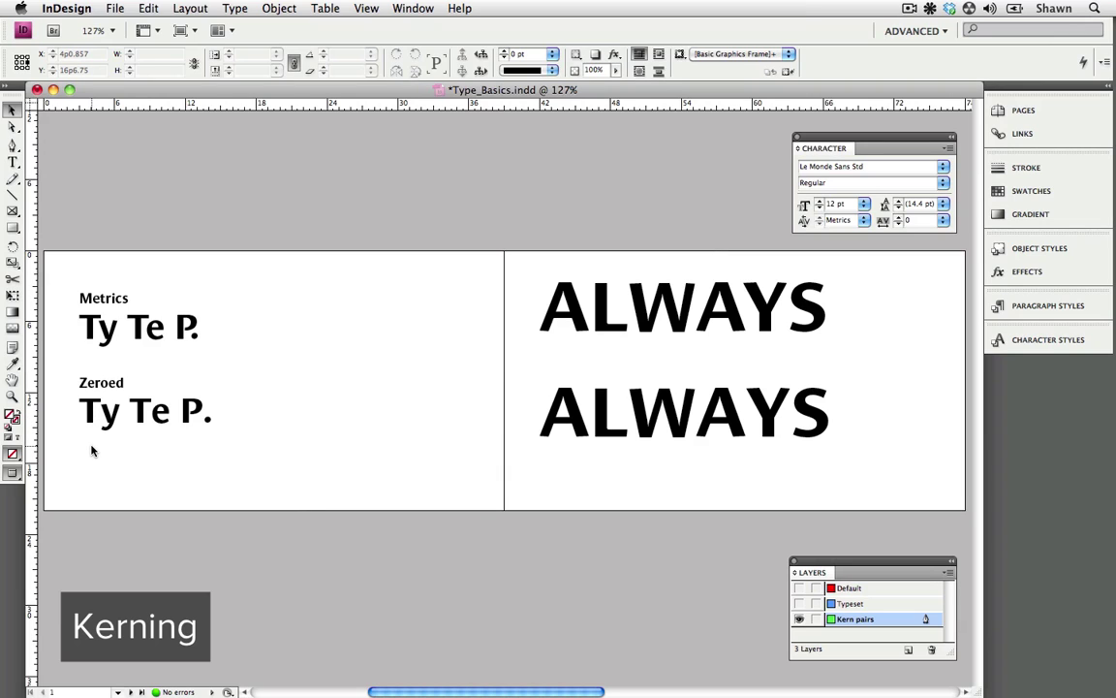
{"action": "key", "text": "t"}
{"action": "left_click", "coordinate": [90, 324]}
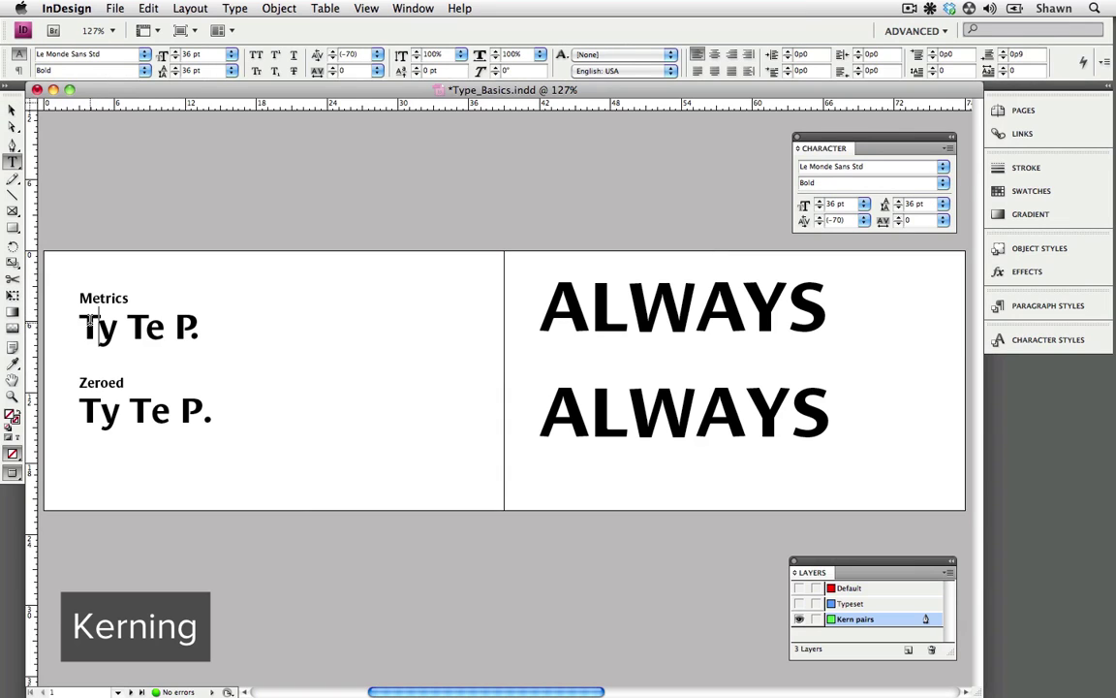
{"action": "double_click", "coordinate": [90, 324]}
{"action": "triple_click", "coordinate": [90, 325]}
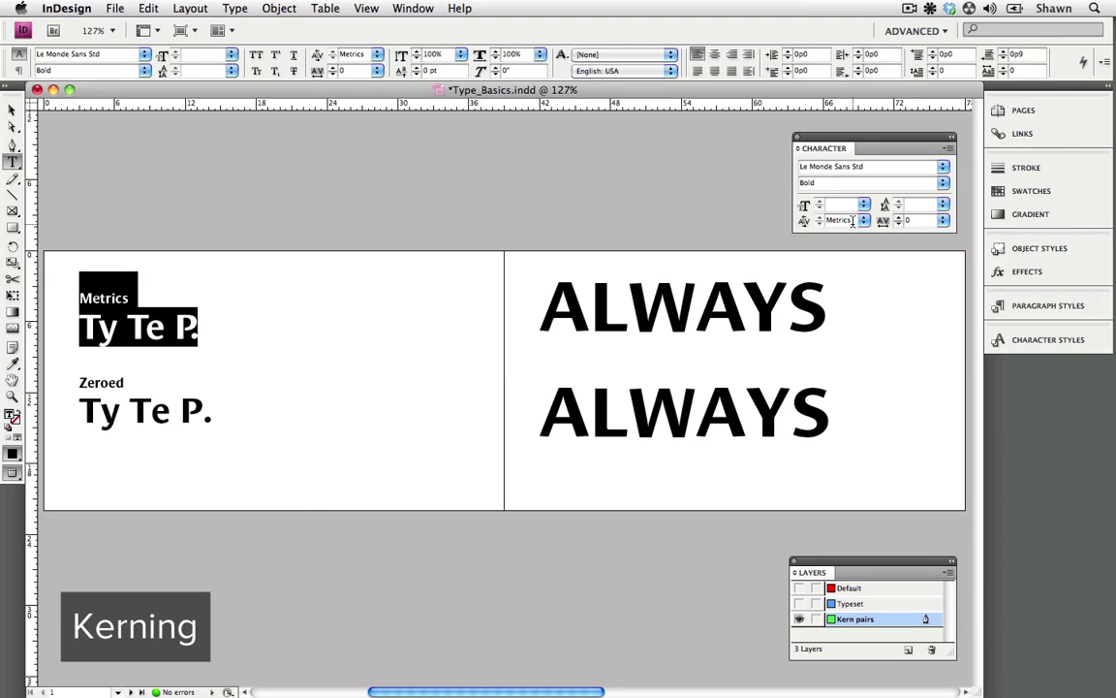
{"action": "left_click", "coordinate": [90, 322]}
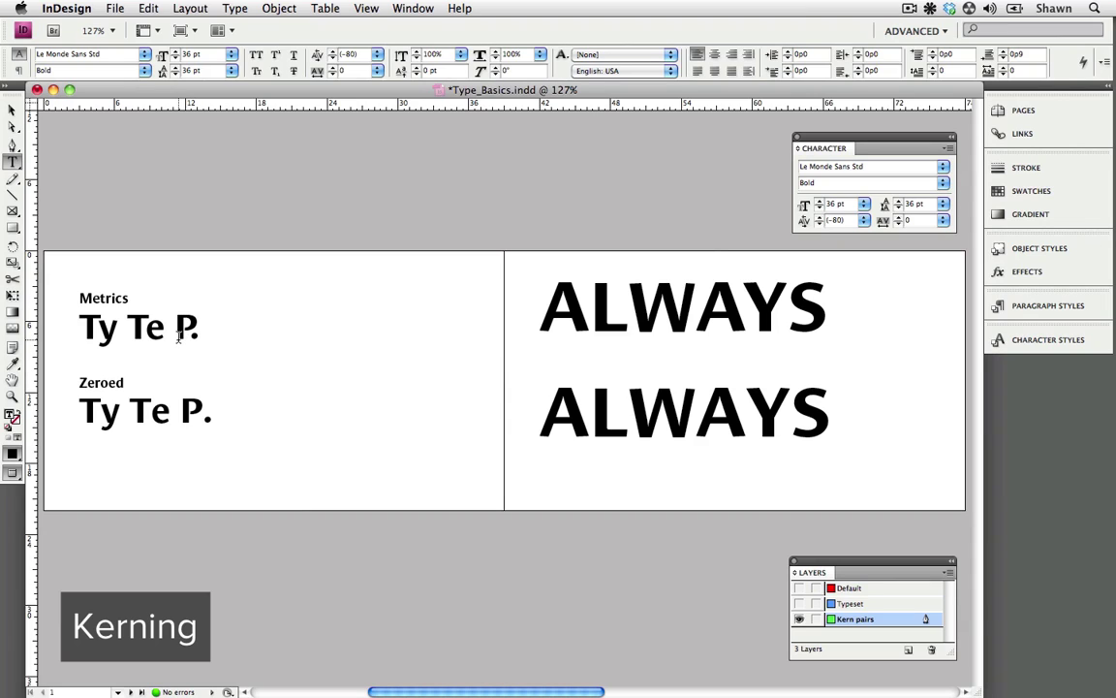
{"action": "key", "text": "Right"}
{"action": "key", "text": "Right"}
{"action": "key", "text": "Right"}
Kern letter pairs in the top ALWAYS to -30, trying -80 and undoing back
{"action": "left_click", "coordinate": [587, 312]}
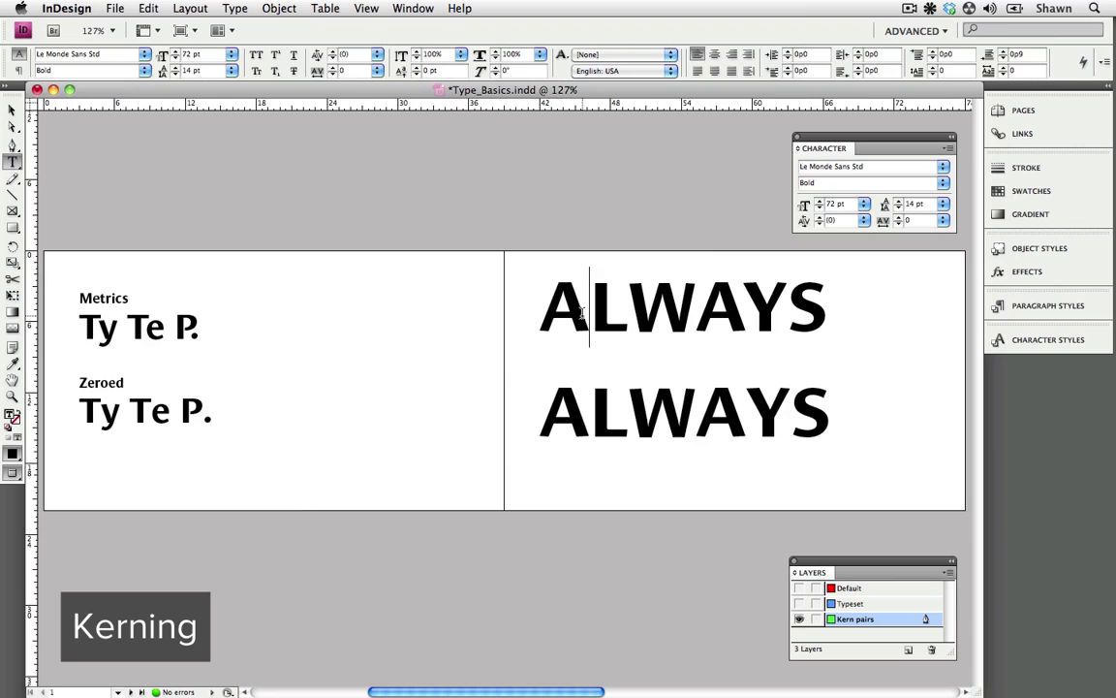
{"action": "left_click", "coordinate": [819, 224]}
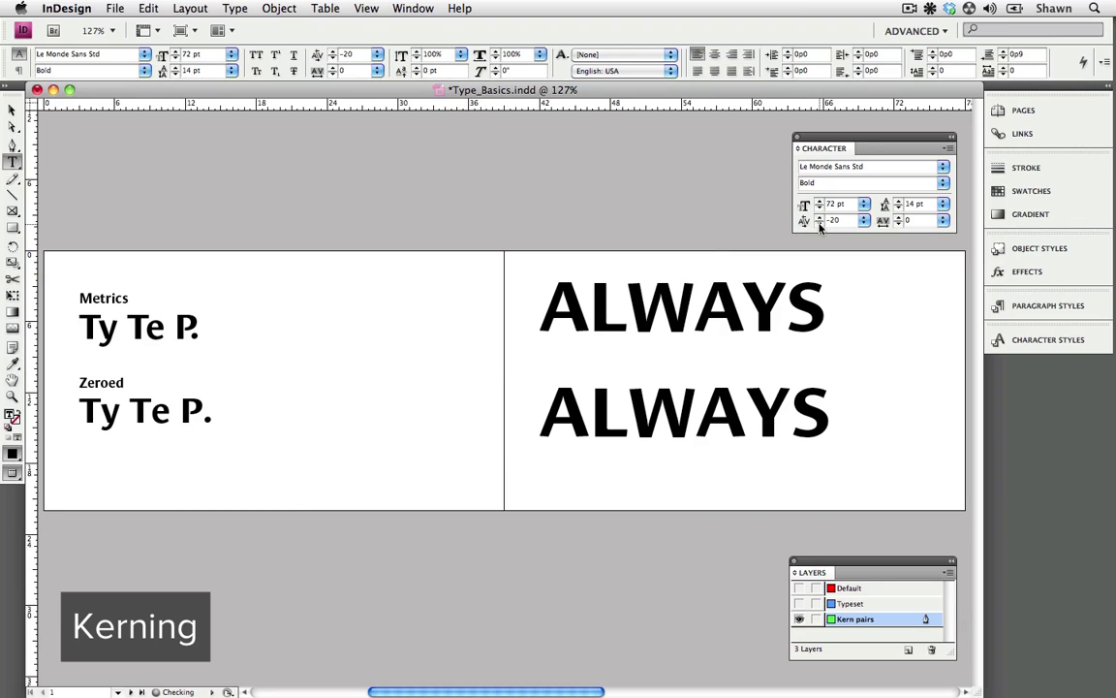
{"action": "left_click", "coordinate": [819, 224]}
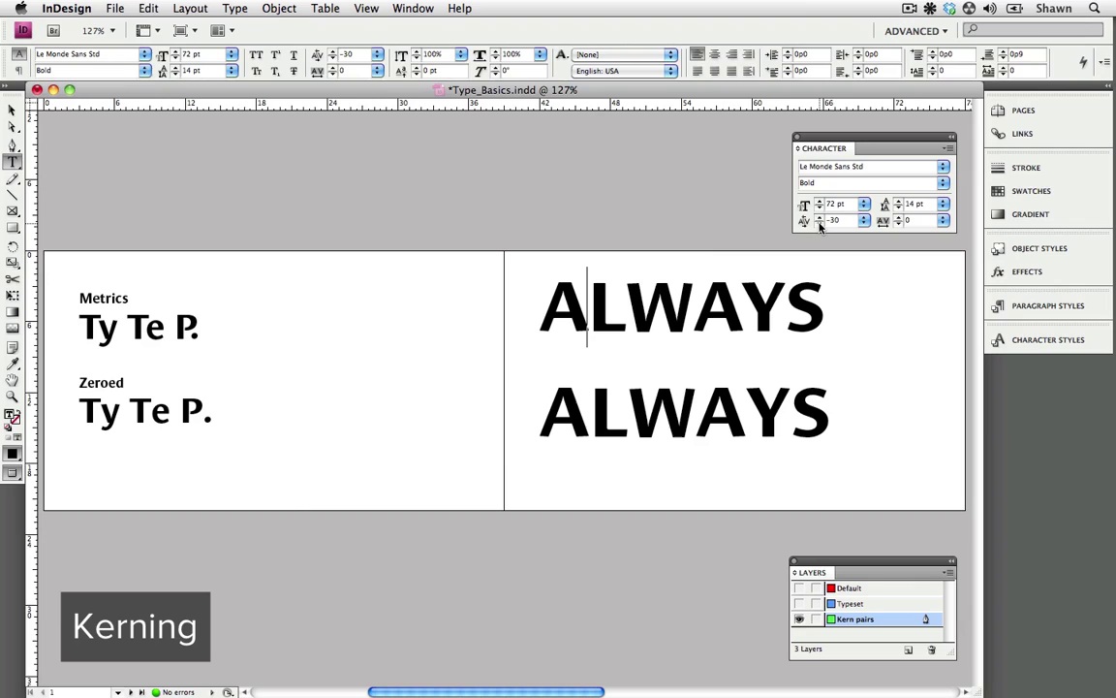
{"action": "key", "text": "super+z"}
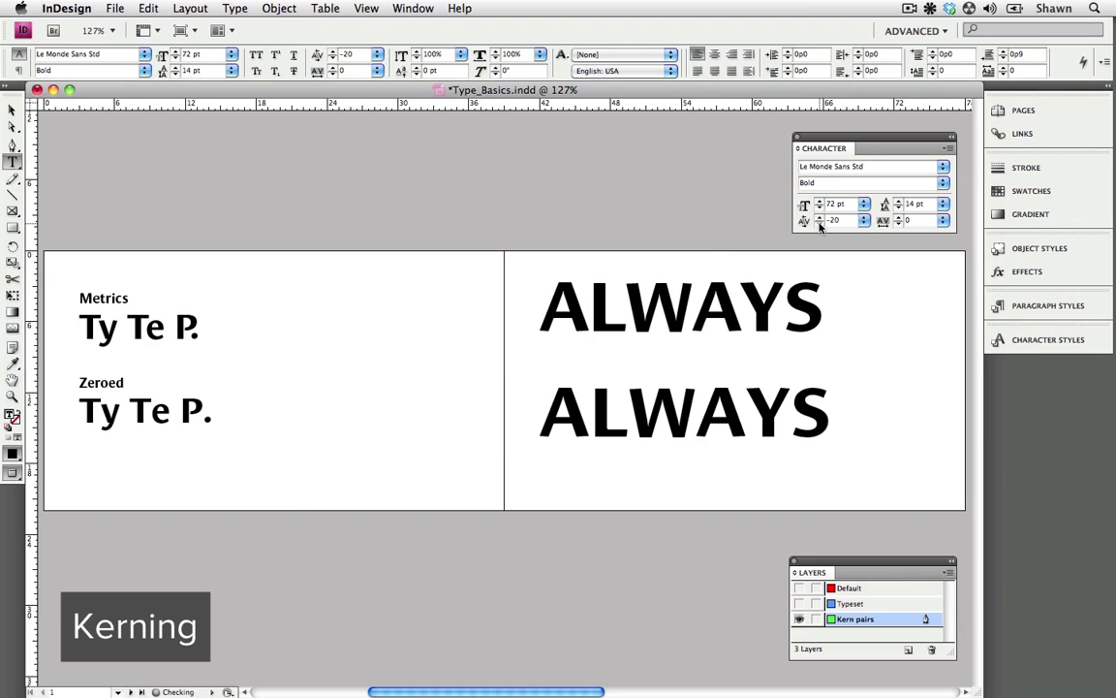
{"action": "left_click", "coordinate": [819, 224]}
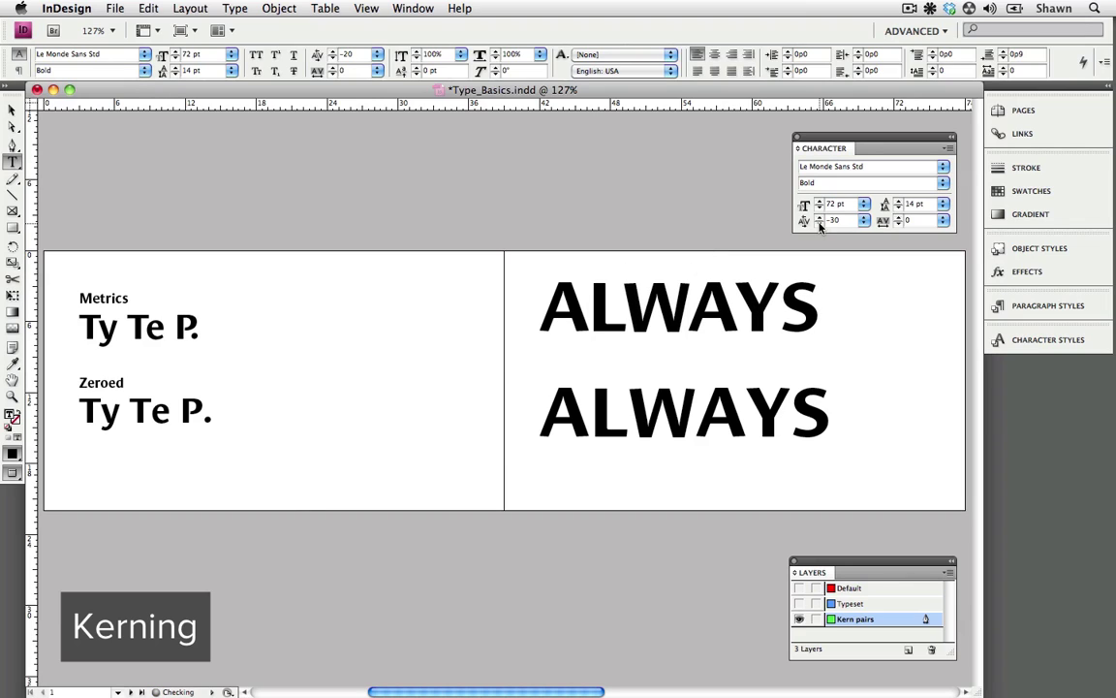
{"action": "left_click", "coordinate": [819, 224]}
{"action": "left_click", "coordinate": [819, 223]}
{"action": "left_click", "coordinate": [819, 224]}
{"action": "left_click", "coordinate": [818, 224]}
{"action": "left_click", "coordinate": [819, 223]}
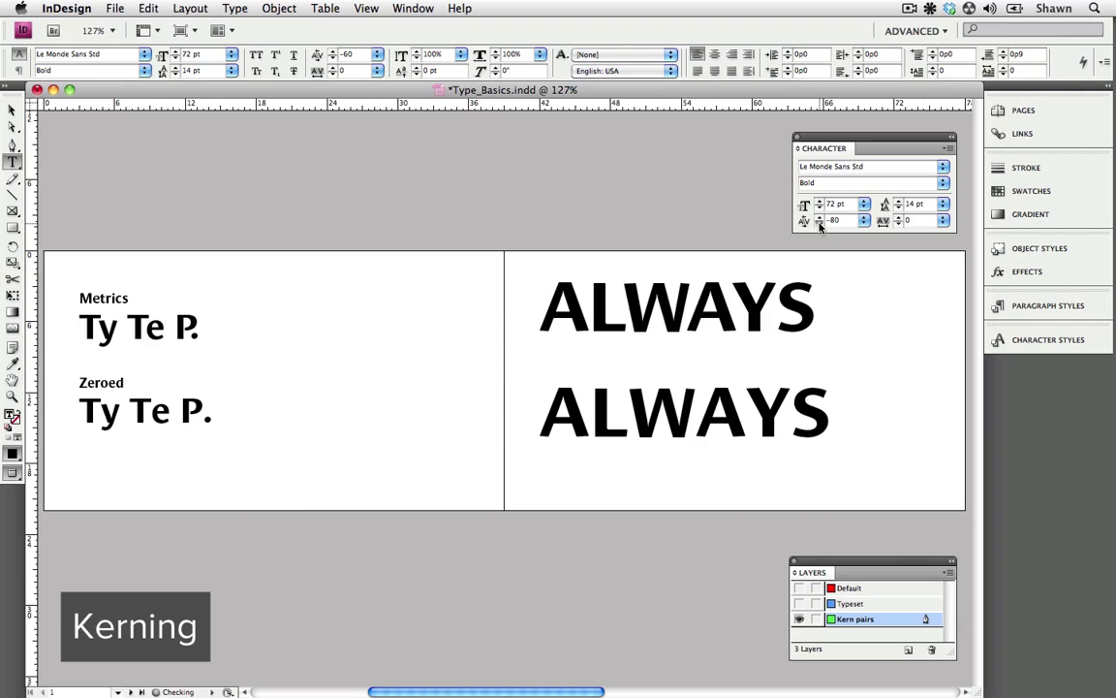
{"action": "key", "text": "super+z"}
{"action": "key", "text": "super+z"}
{"action": "key", "text": "super+z"}
{"action": "key", "text": "super+z"}
{"action": "key", "text": "super+z"}
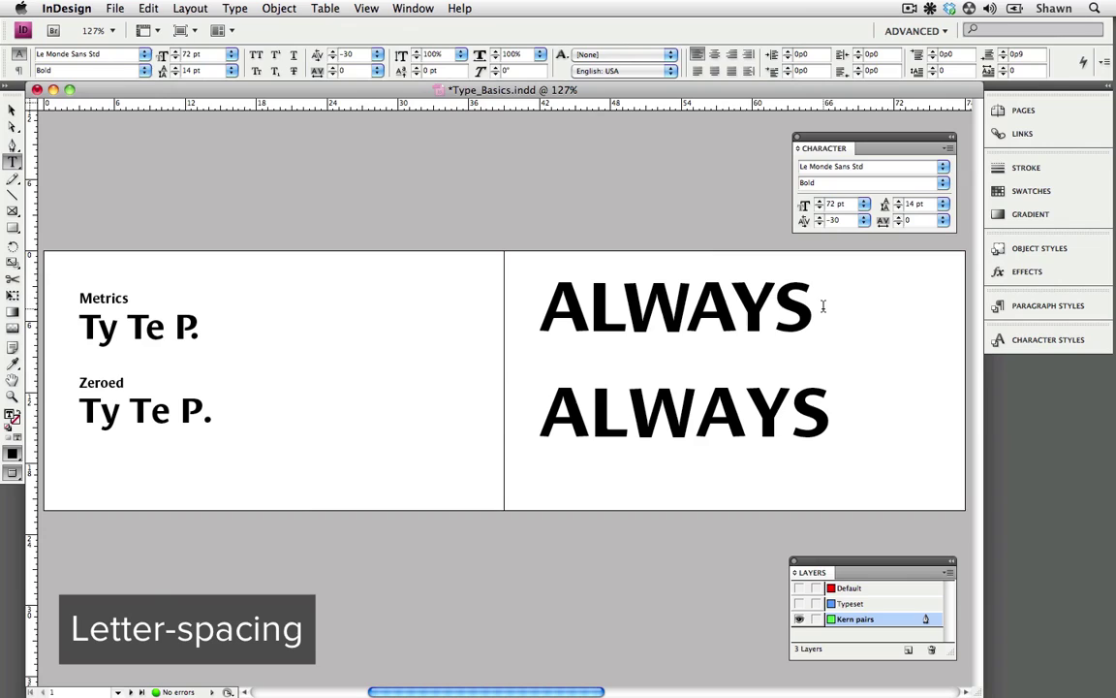
Select the lower ALWAYS and set its tracking to -100, after trying 50 and 200
{"action": "left_click", "coordinate": [763, 423]}
{"action": "double_click", "coordinate": [763, 423]}
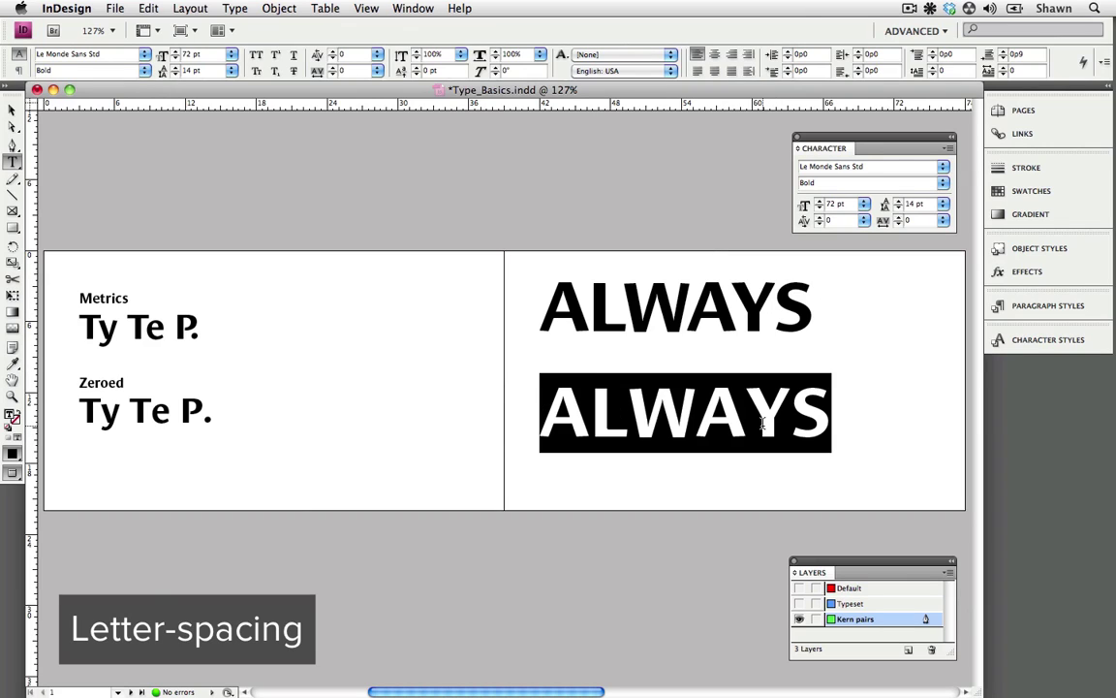
{"action": "left_click", "coordinate": [944, 220]}
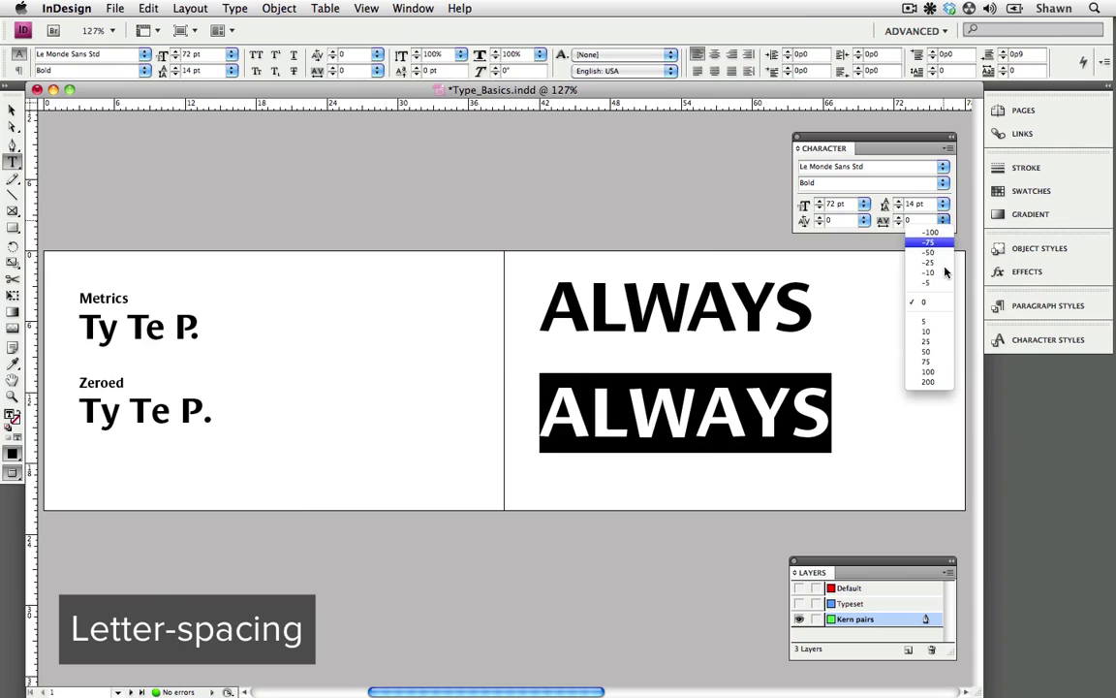
{"action": "left_click", "coordinate": [927, 352]}
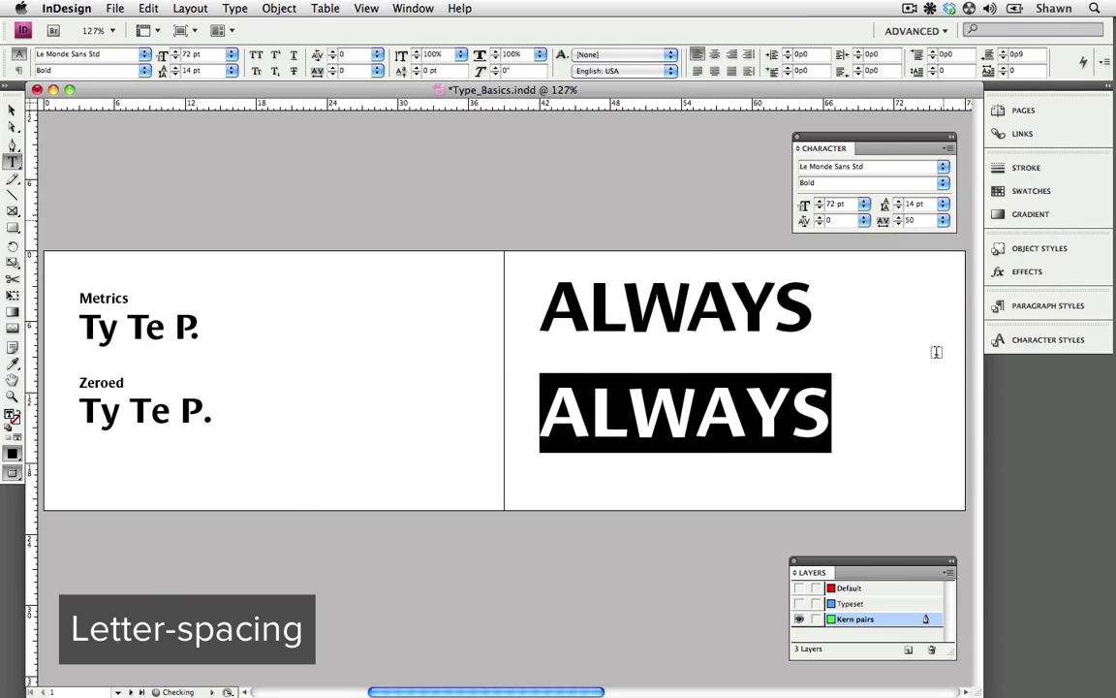
{"action": "left_click", "coordinate": [944, 221]}
{"action": "left_click", "coordinate": [932, 381]}
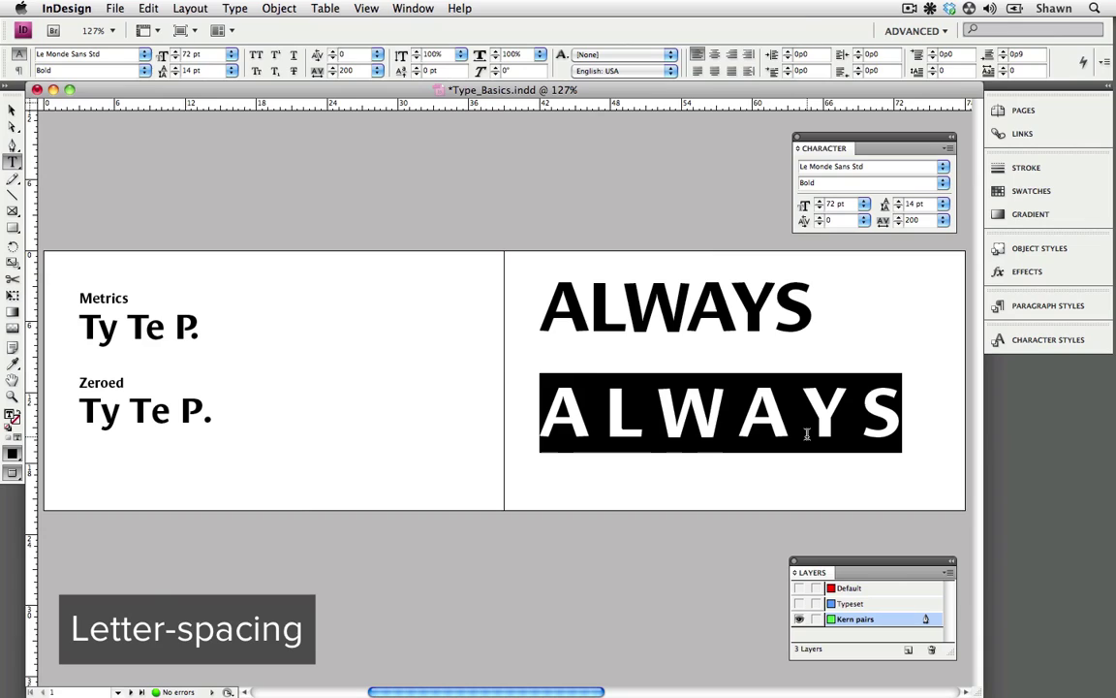
{"action": "left_click", "coordinate": [943, 220]}
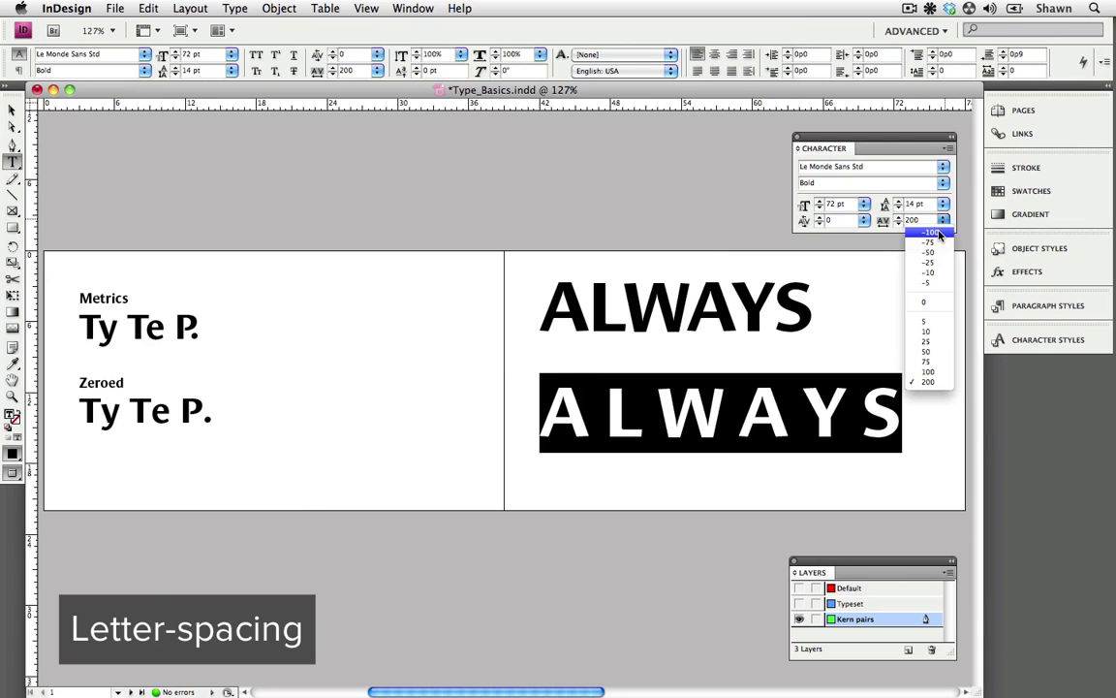
{"action": "left_click", "coordinate": [938, 234]}
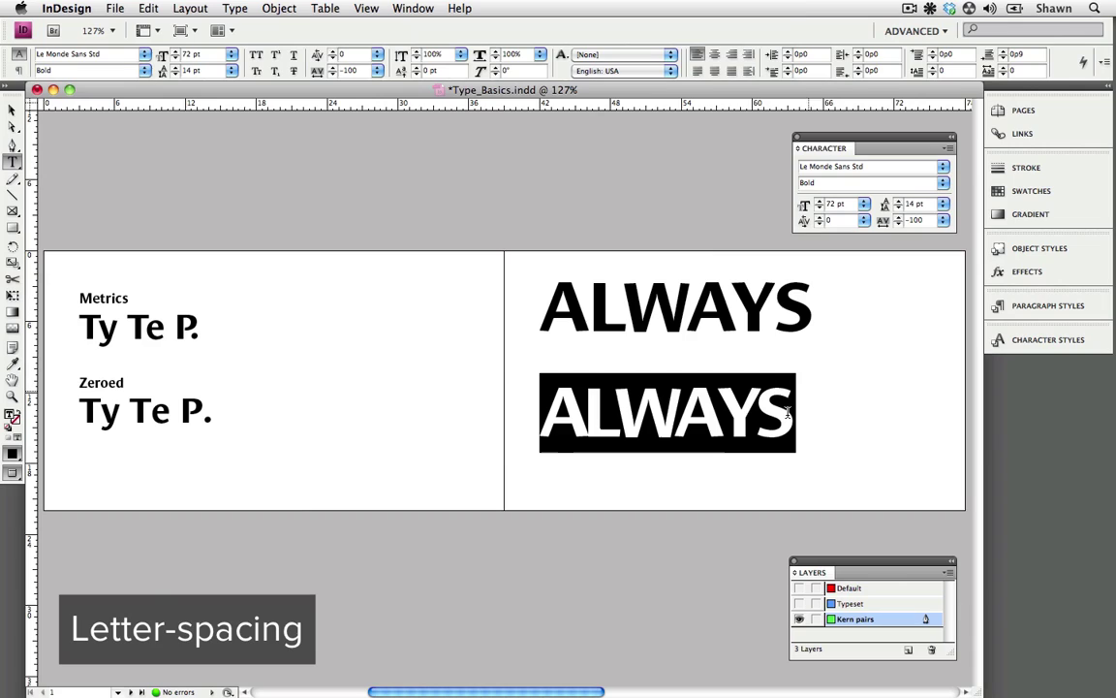
{"action": "left_click", "coordinate": [588, 429]}
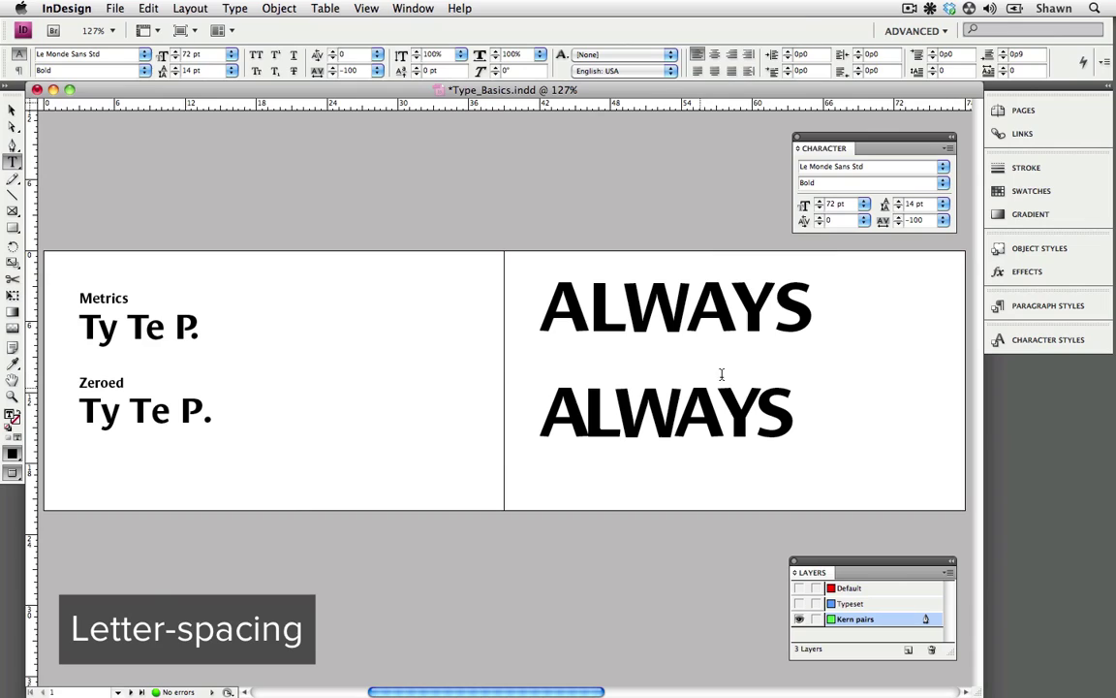
Raise the A–L kerning in the lower ALWAYS from 0 to +30 in steps of 10
{"action": "left_click", "coordinate": [819, 218]}
{"action": "left_click", "coordinate": [819, 218]}
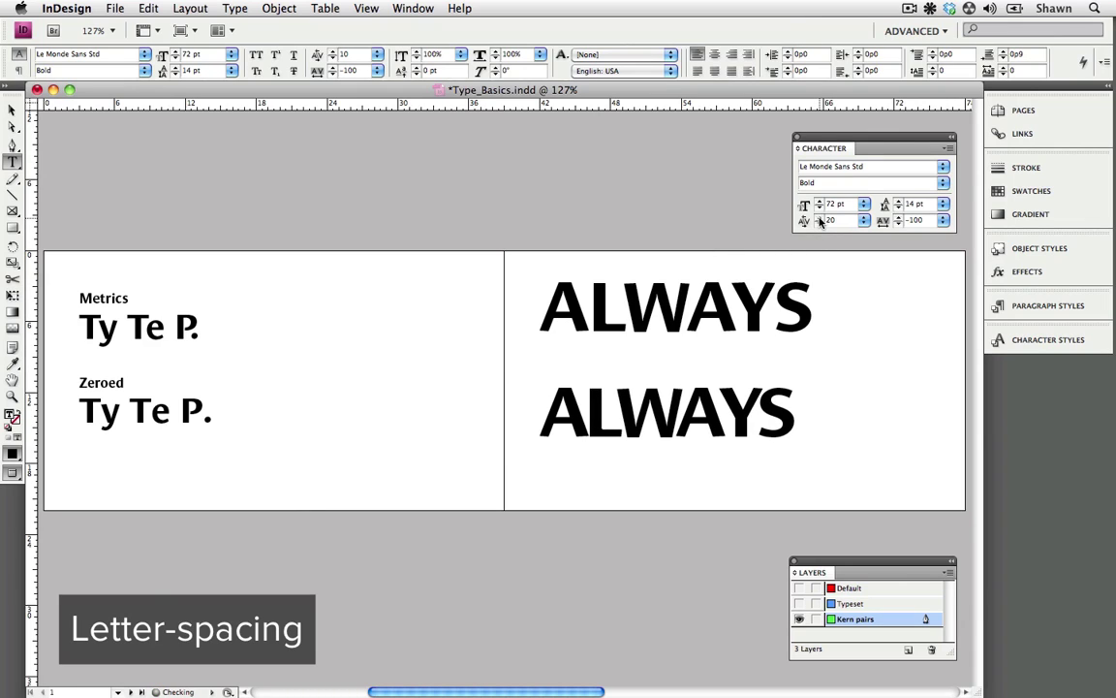
{"action": "left_click", "coordinate": [819, 218]}
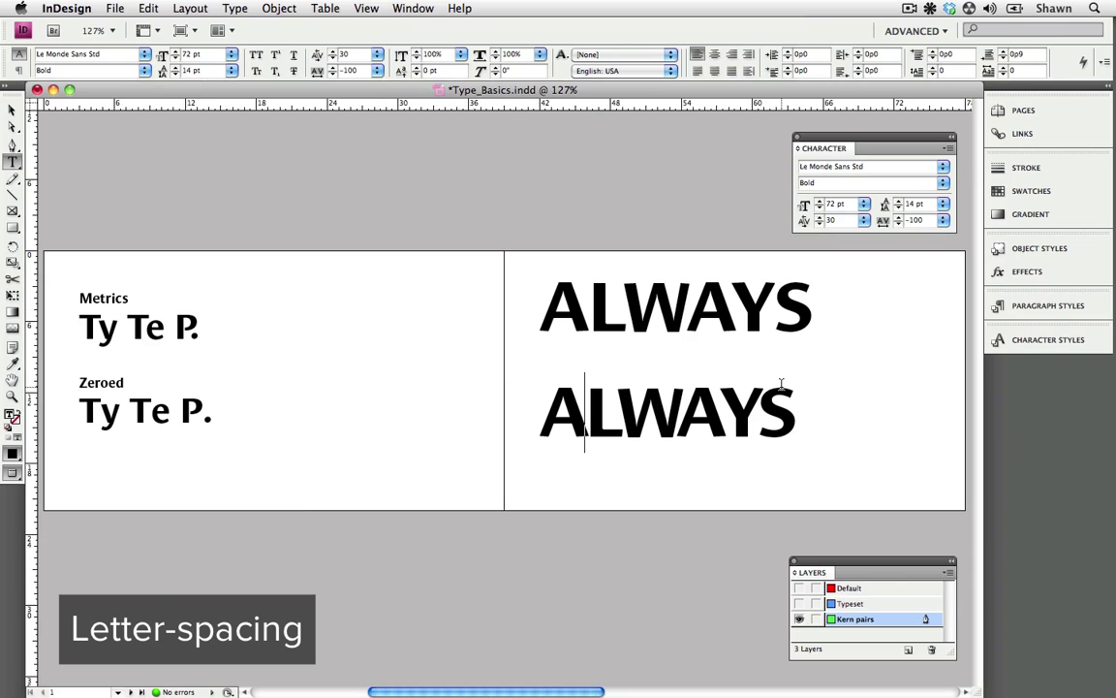